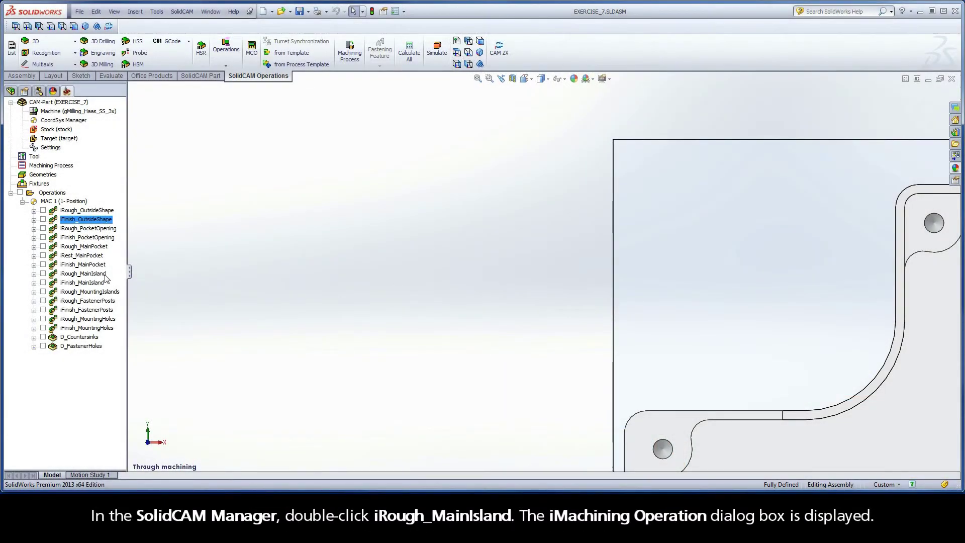
Step: Open iRough_MainIsland for editing and show its Technology Wizard cutting conditions page
double_click(105, 276)
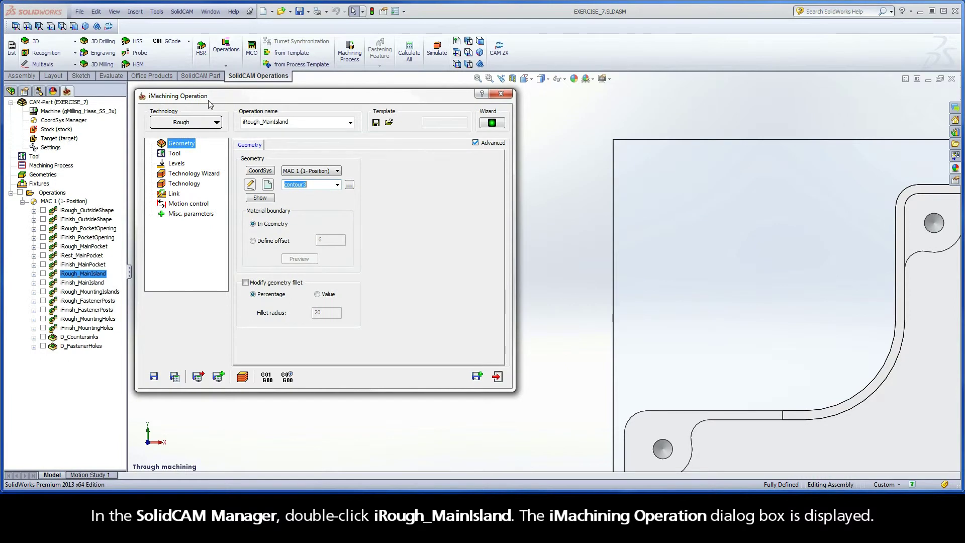
left_click(201, 174)
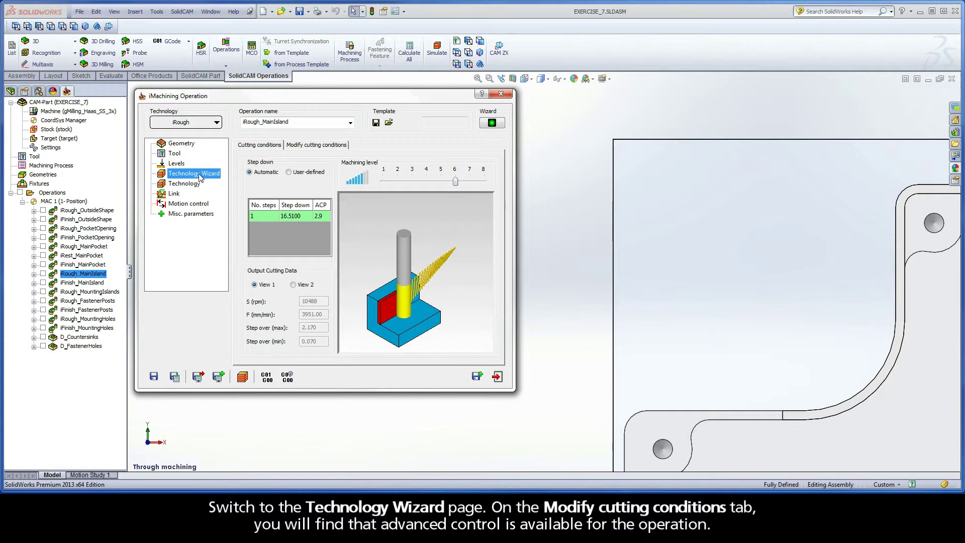
Step: Switch the Technology Wizard to its Modify cutting conditions settings
left_click(316, 146)
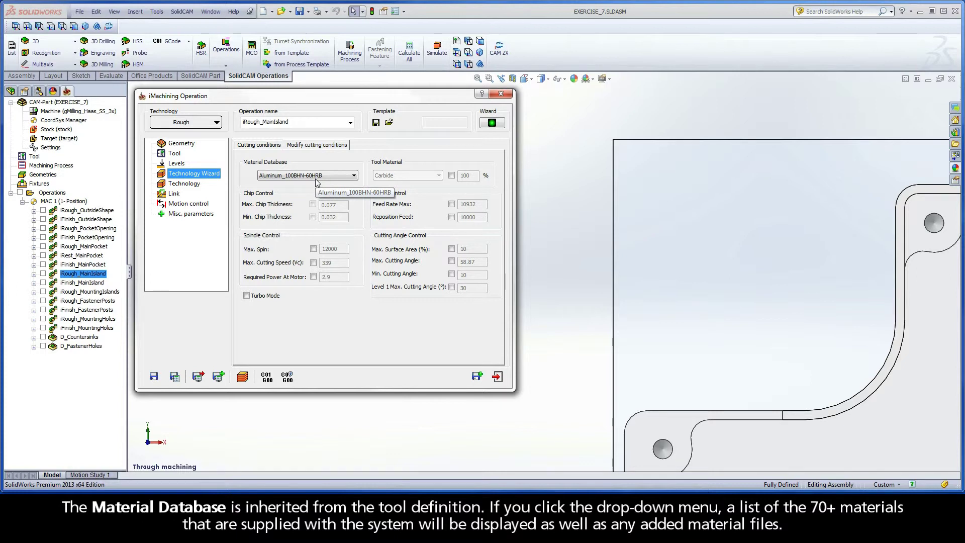
left_click(354, 175)
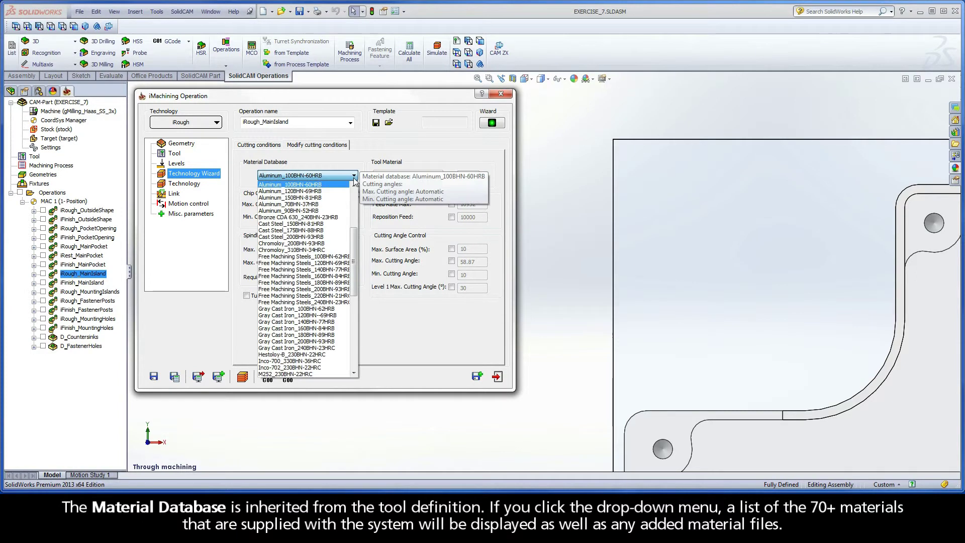
mouse_move(354, 238)
left_mouse_down()
mouse_move(353, 332)
mouse_move(353, 190)
left_mouse_up()
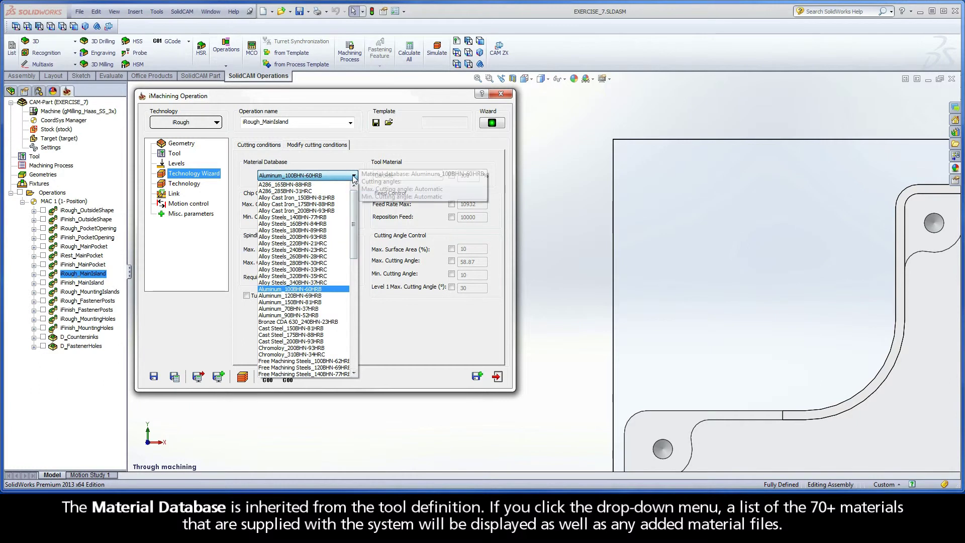
left_click(353, 176)
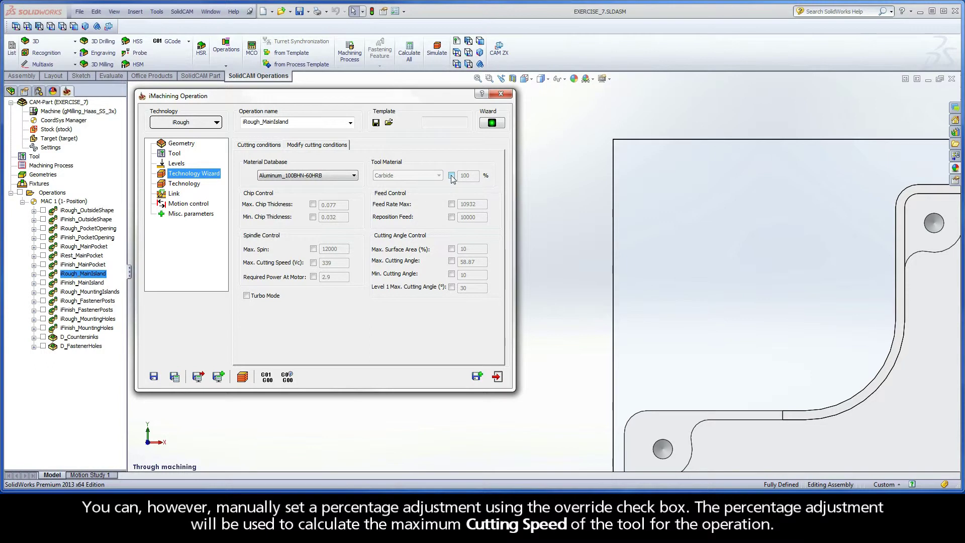
Step: Toggle the Tool Material 100% override on and back off, leaving it unoverridden
left_click(452, 175)
left_click_drag(474, 176, 457, 177)
left_click(451, 176)
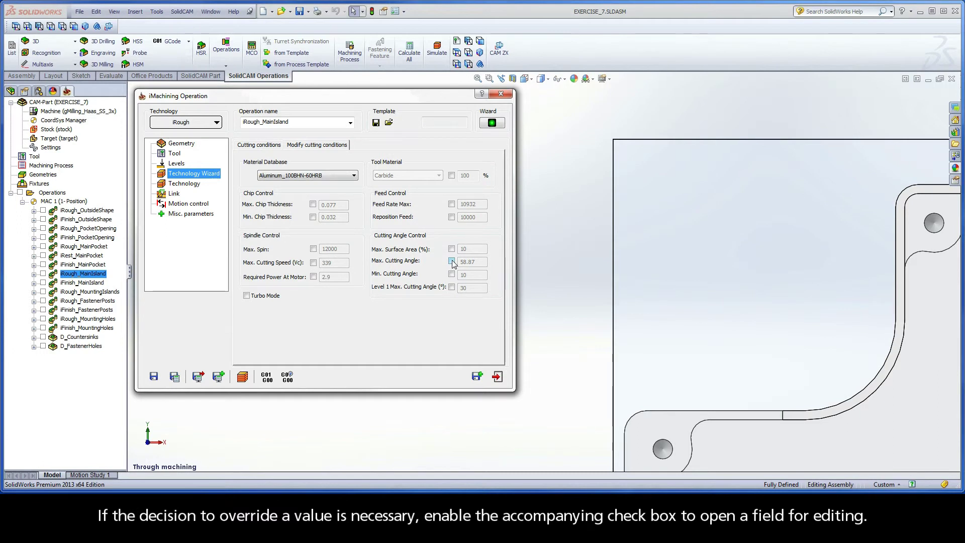
Step: Override Max. Cutting Angle 58.87 with 90, letting the wizard reconcile it to 80
left_click(452, 261)
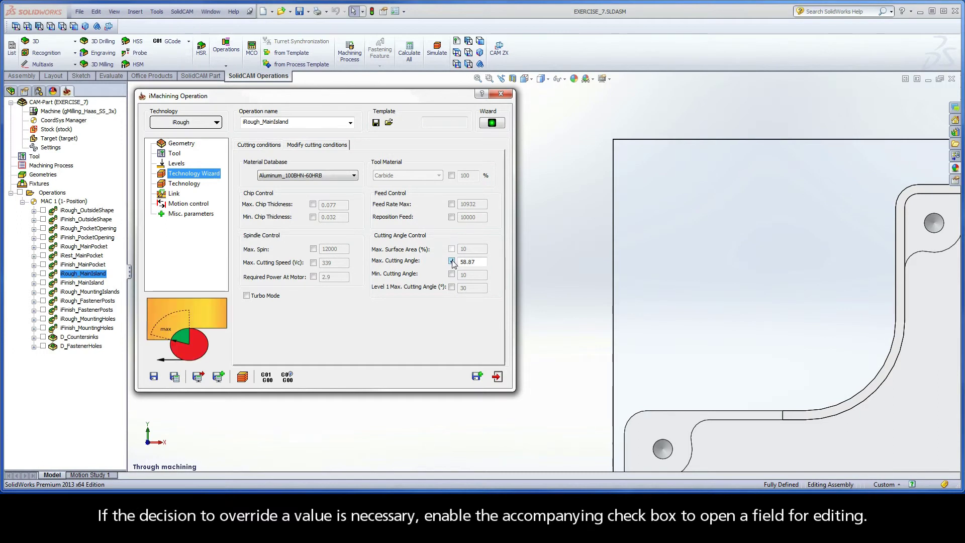
left_click_drag(479, 263, 458, 266)
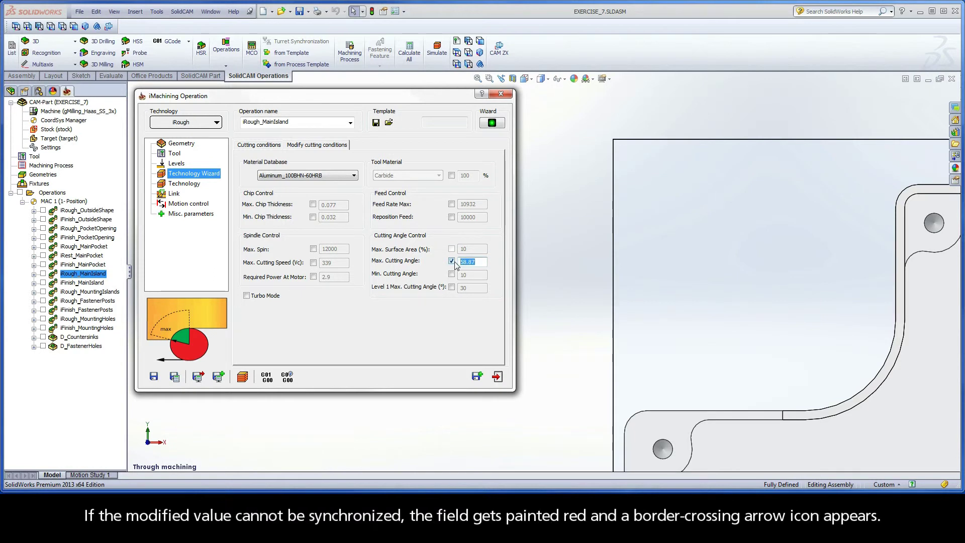
type("90")
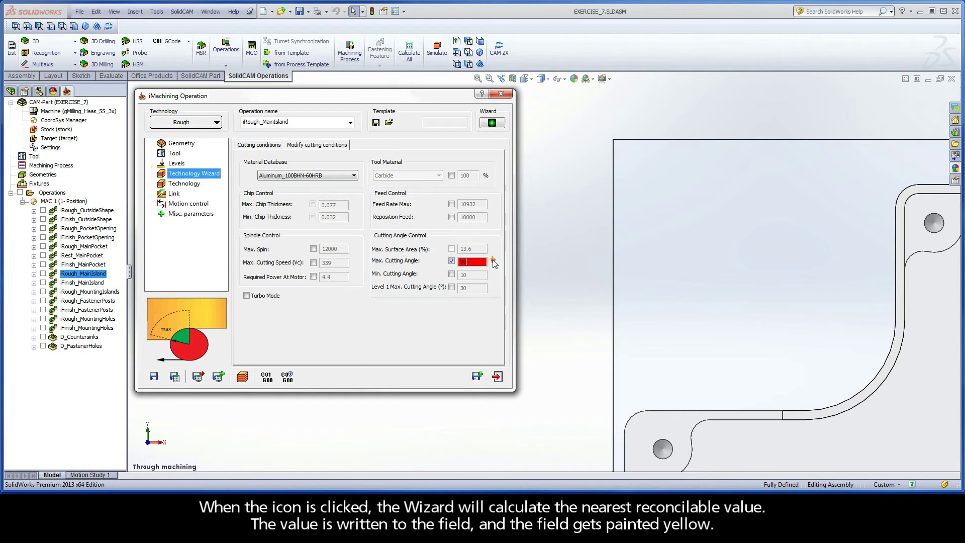
left_click(493, 260)
Step: Clear the Max. Cutting Angle override checkbox
left_click(452, 261)
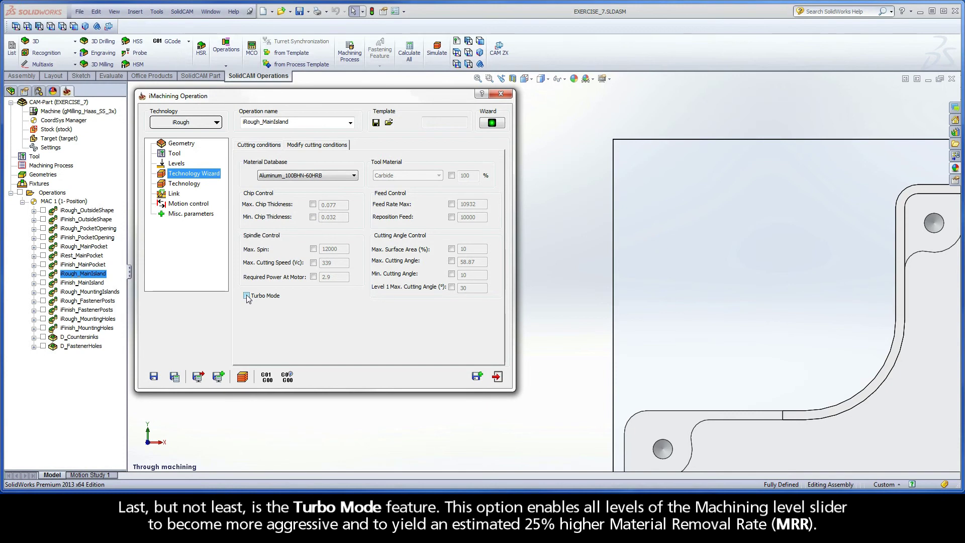
Step: Toggle Turbo Mode on and off, restoring feed rate max 10932 and cutting angle 58.87
left_click(246, 296)
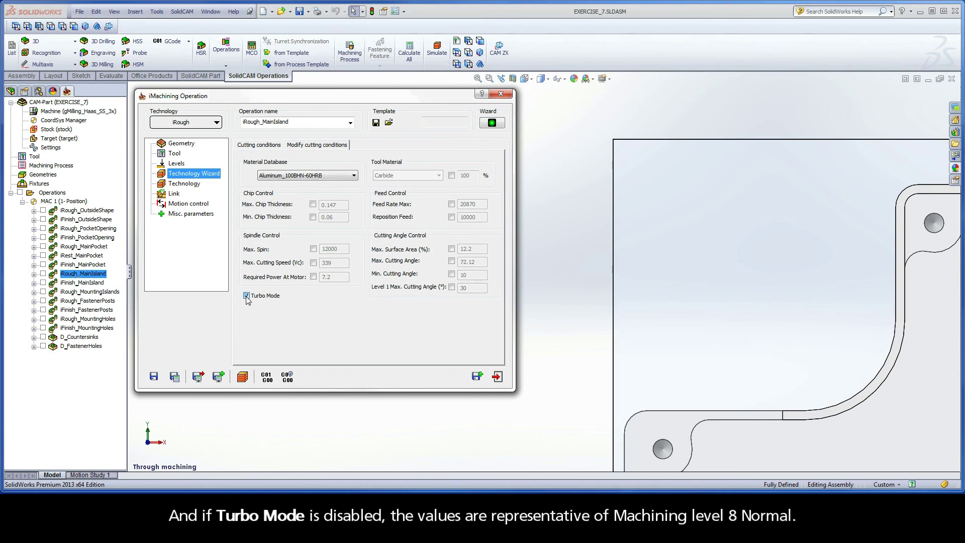
left_click(246, 296)
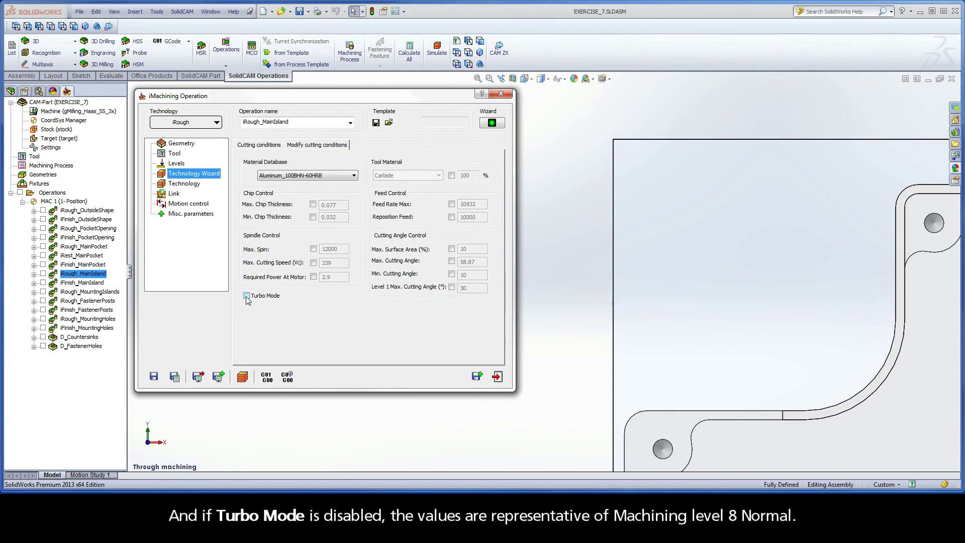